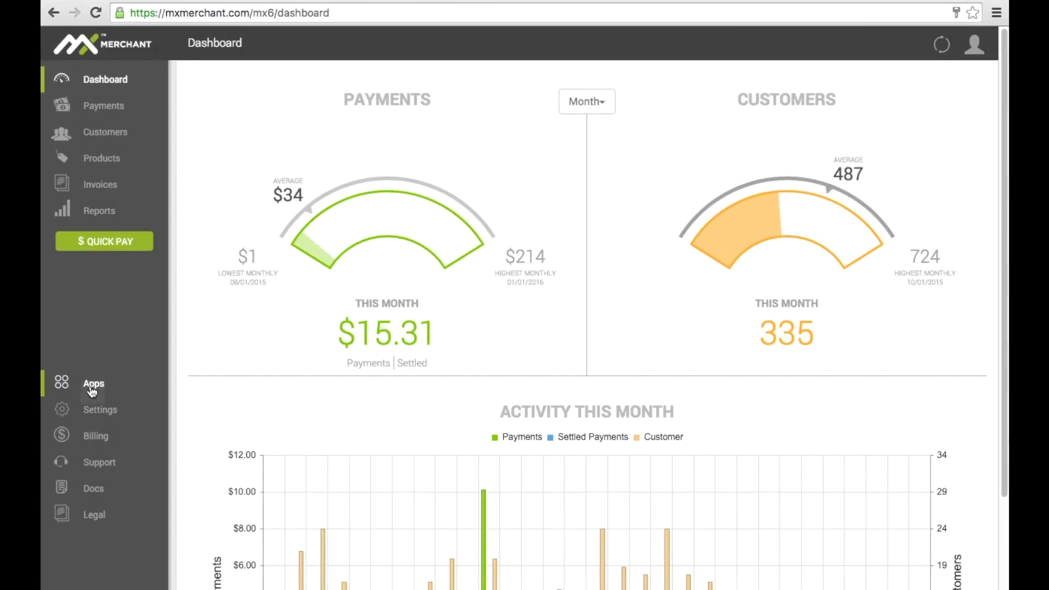
Review the Insights app details from the Apps marketplace and return to the app list
click(92, 387)
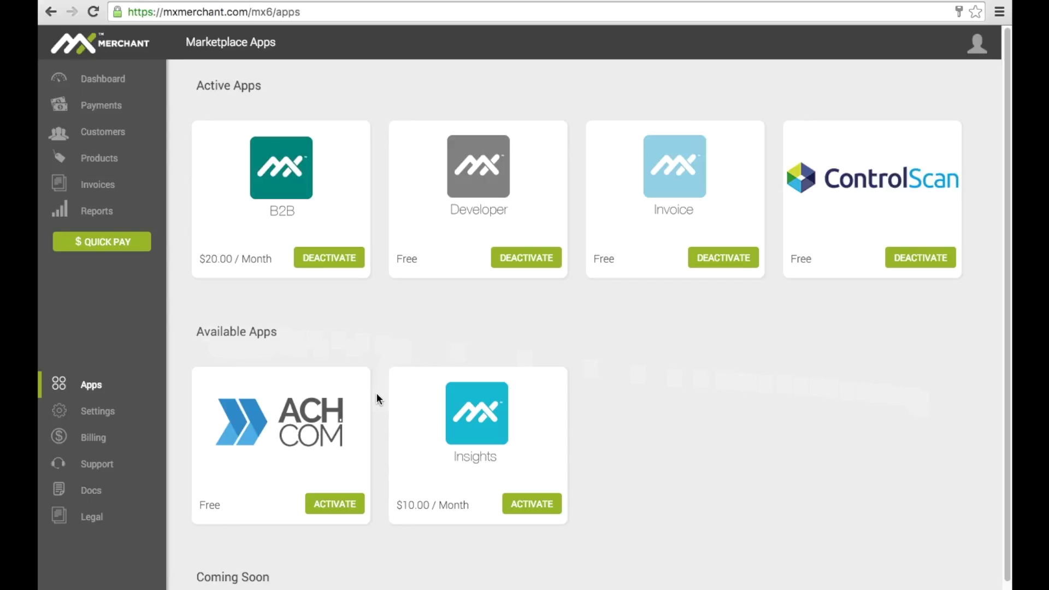
mouse_move(478, 422)
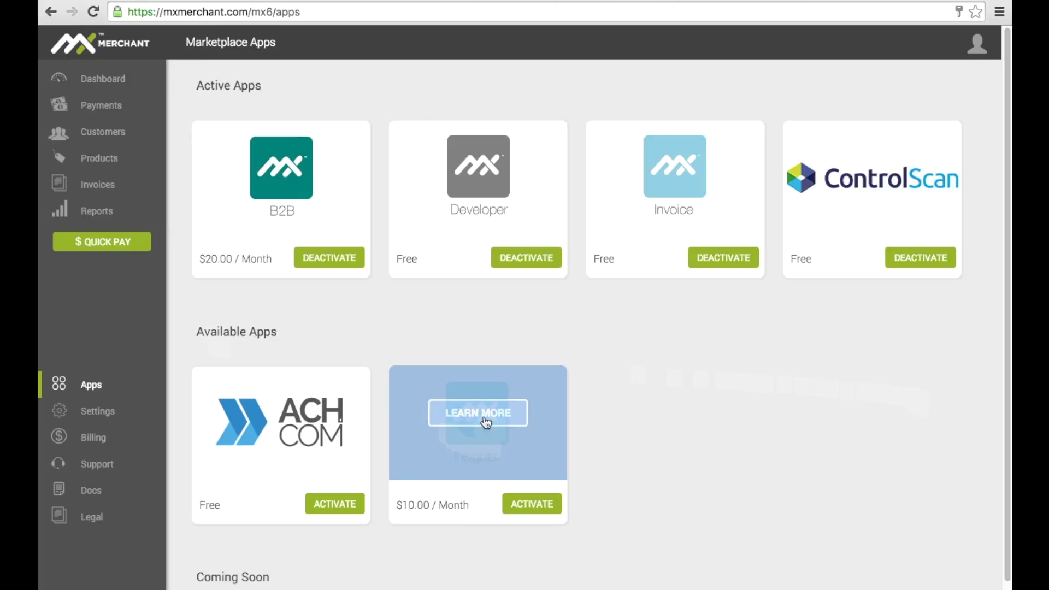
click(477, 414)
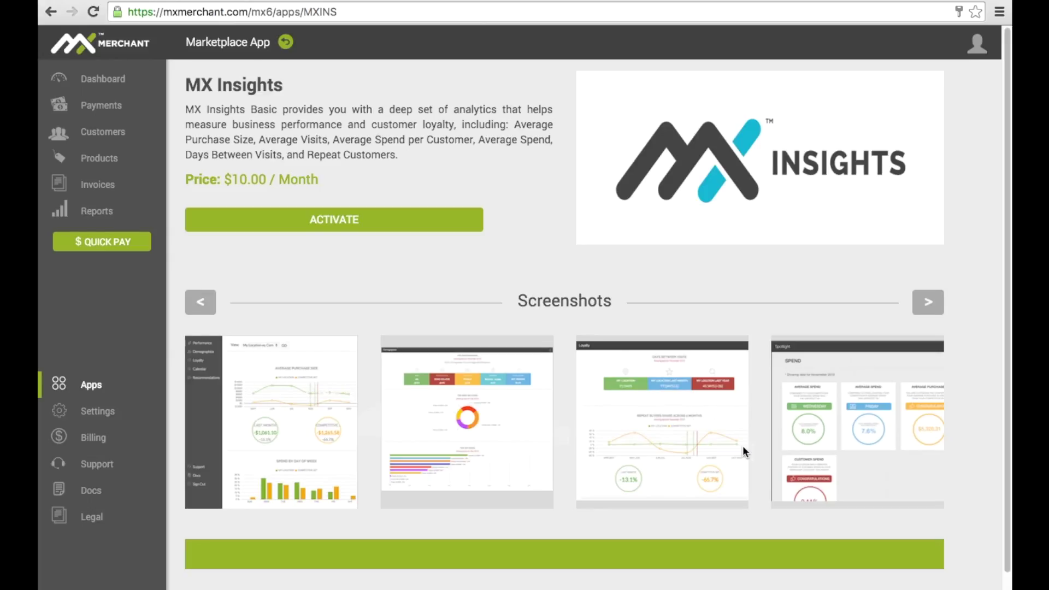
scroll(743, 445, down, 3)
scroll(743, 445, down, 2)
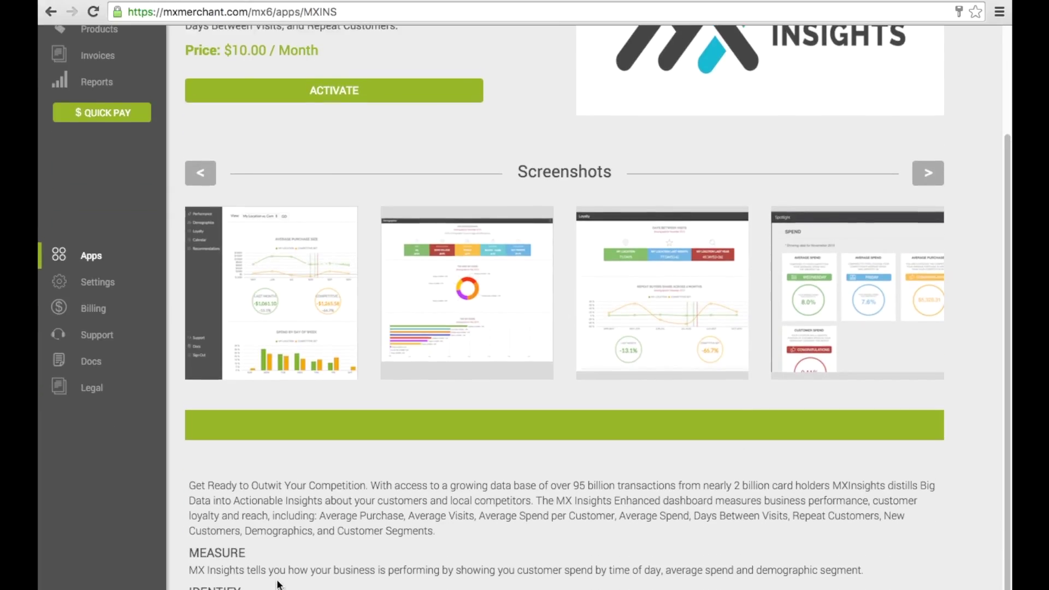
scroll(228, 520, up, 5)
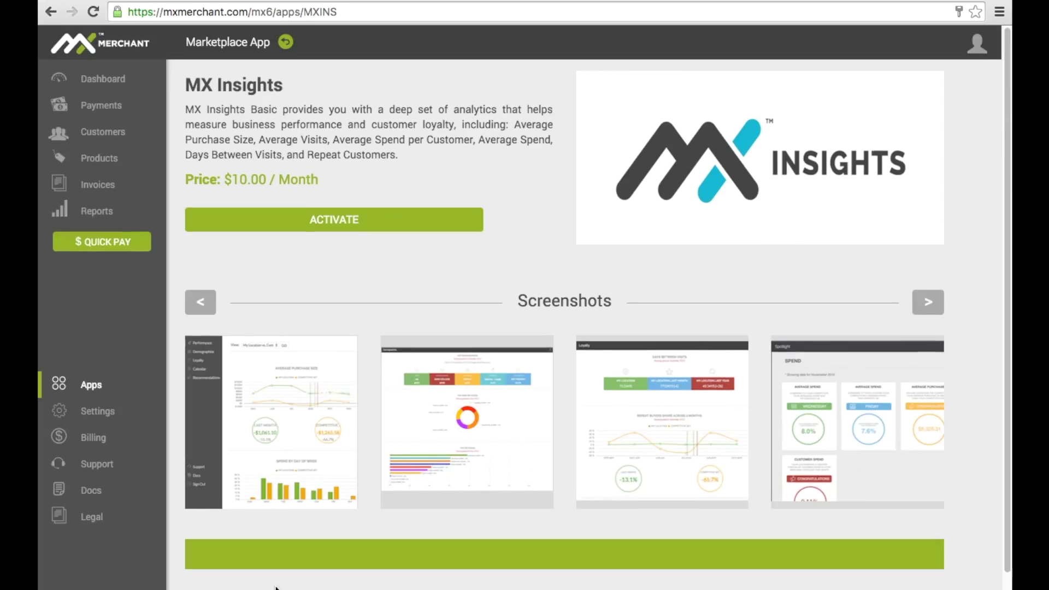
click(285, 42)
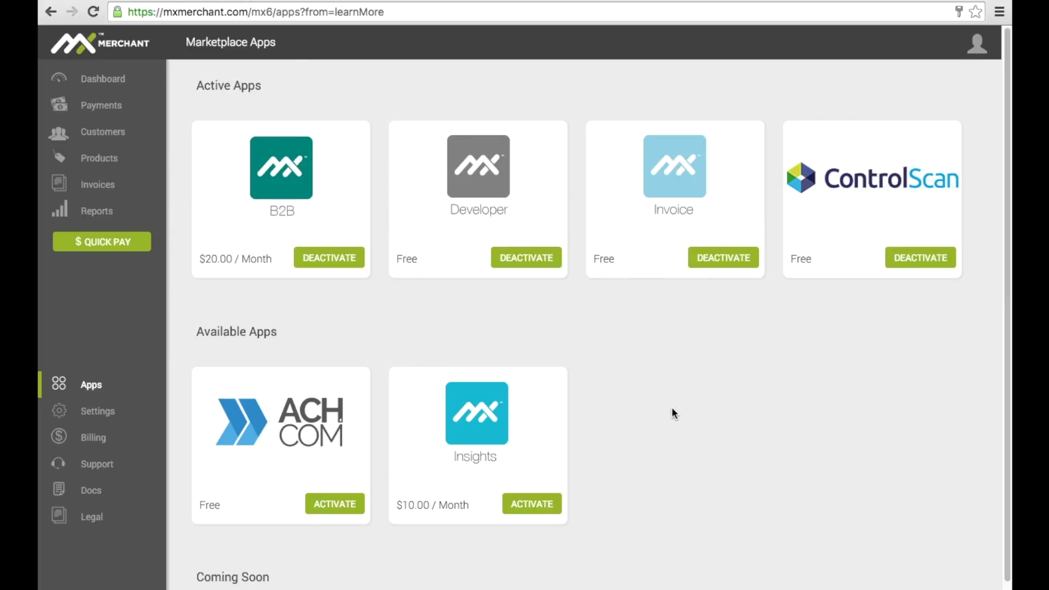
Activate the Insights app and confirm the $10.00 monthly purchase
click(533, 504)
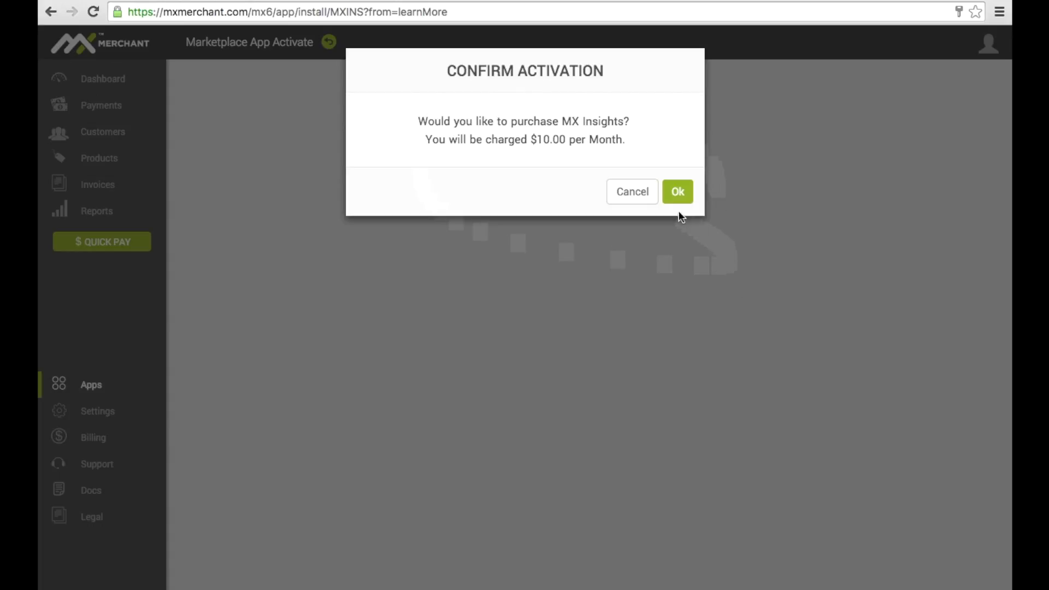
click(678, 191)
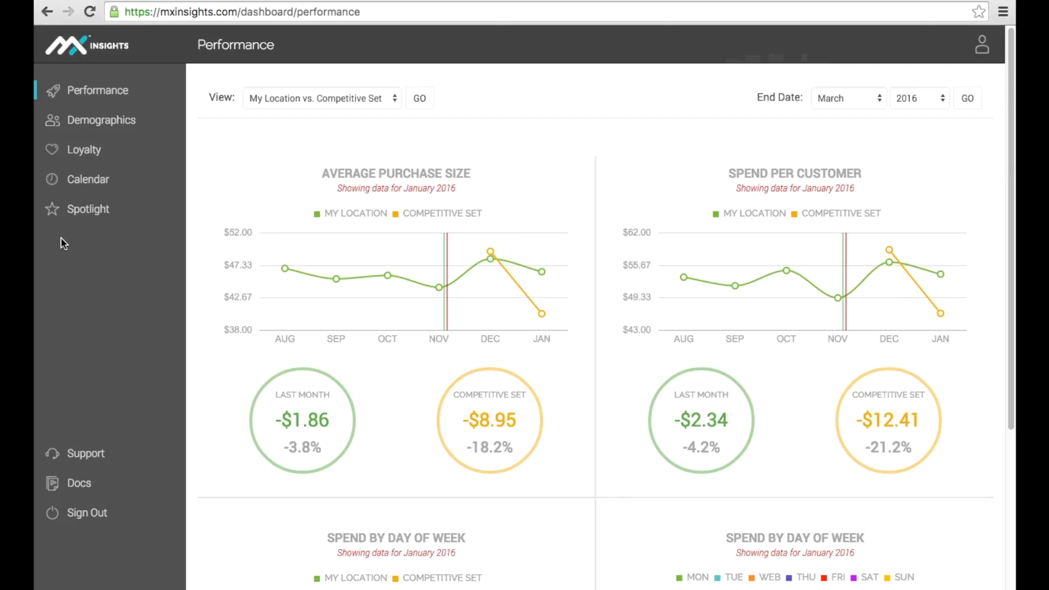
click(136, 156)
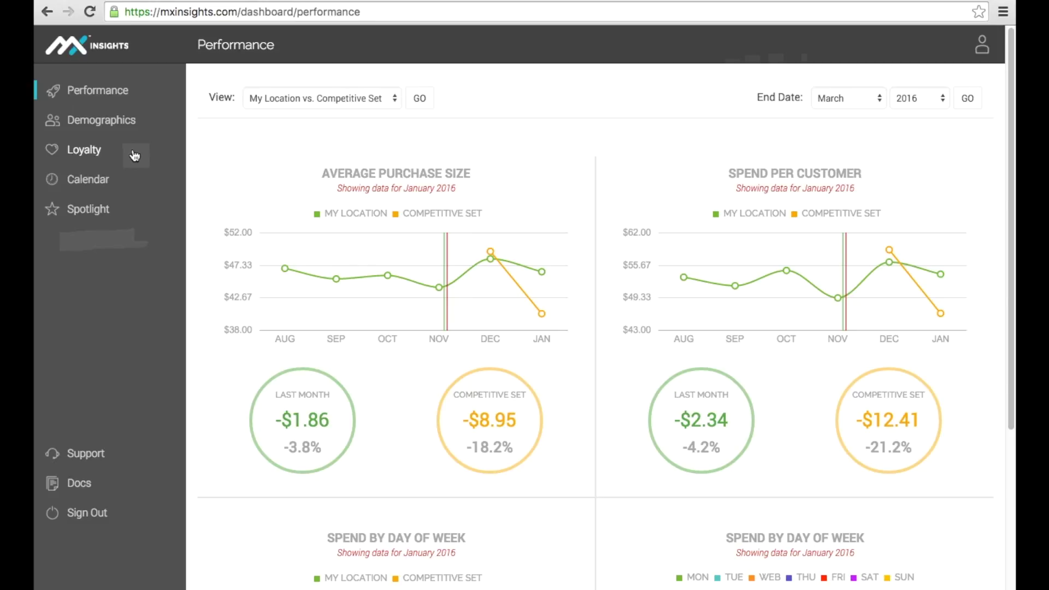
click(392, 100)
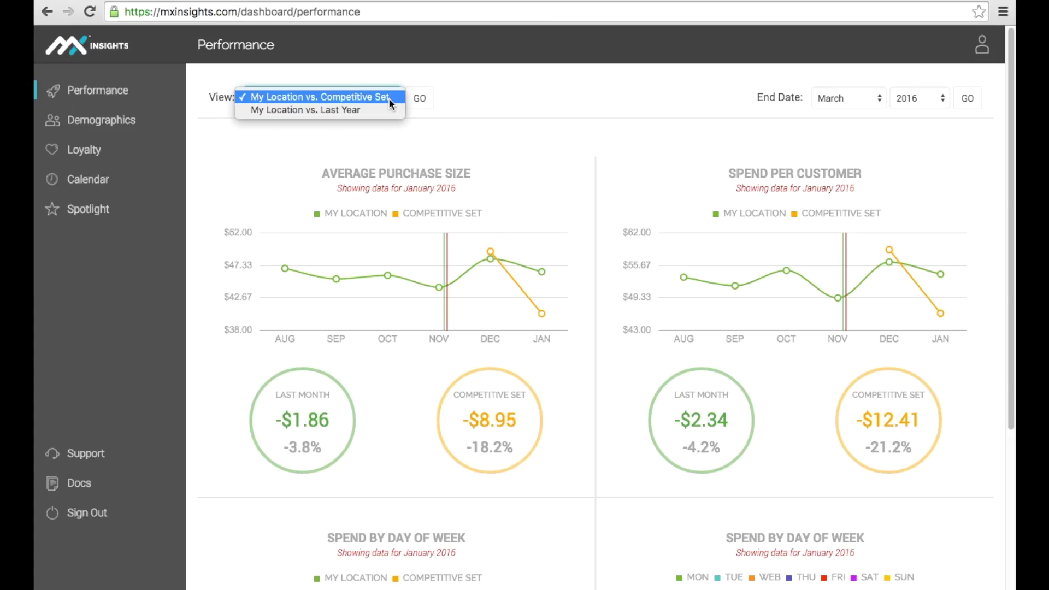
click(206, 159)
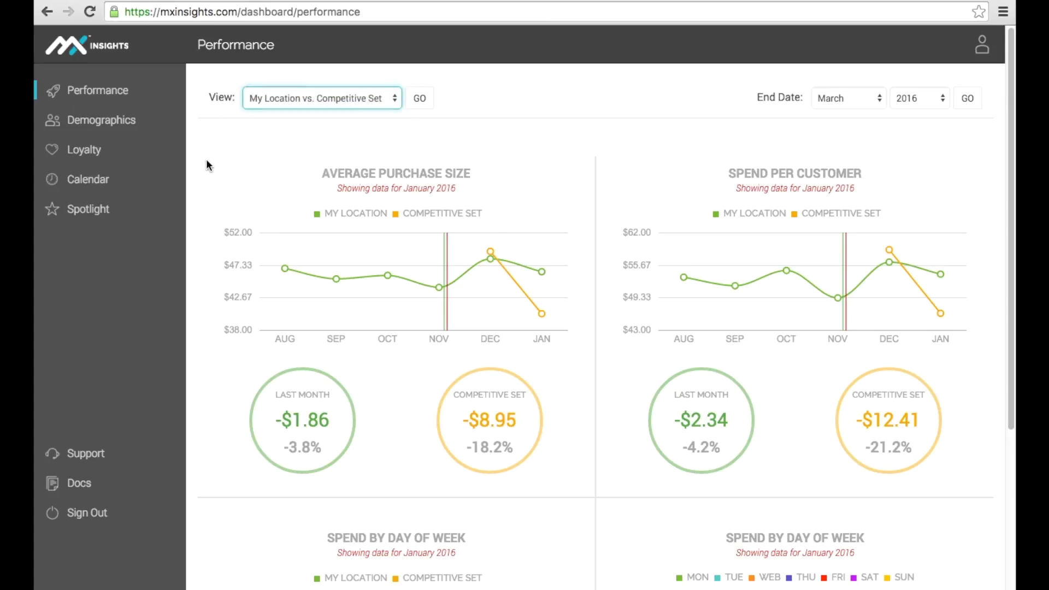
scroll(206, 159, down, 5)
scroll(206, 159, down, 5)
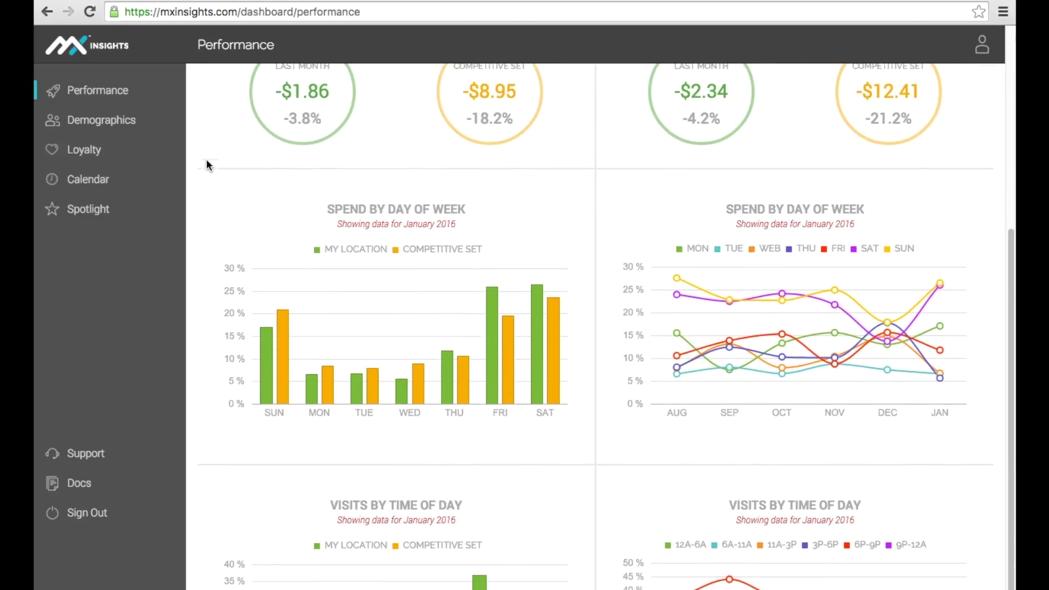
scroll(206, 159, down, 3)
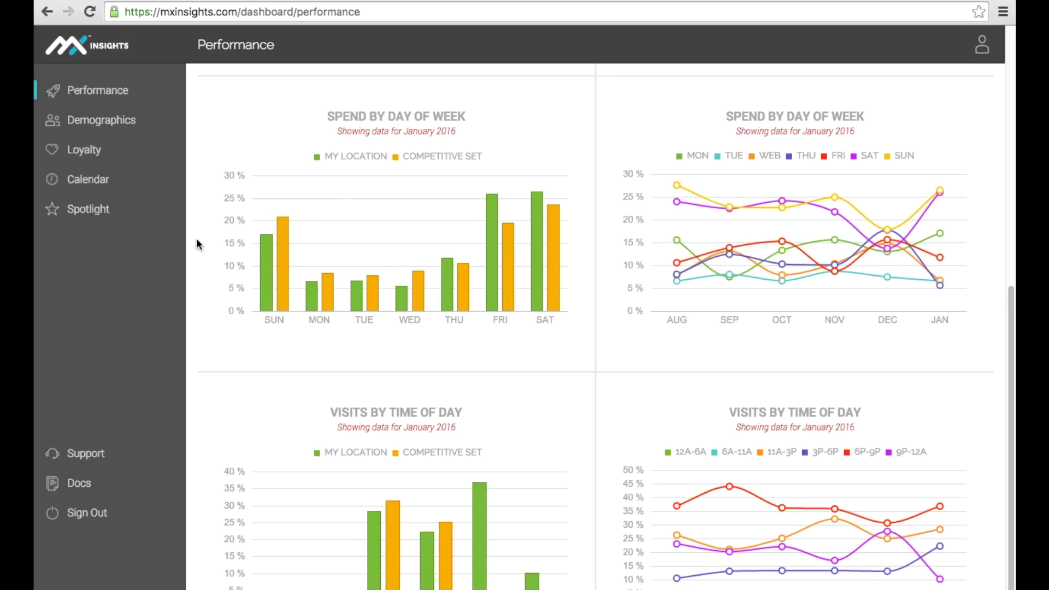
scroll(196, 239, up, 8)
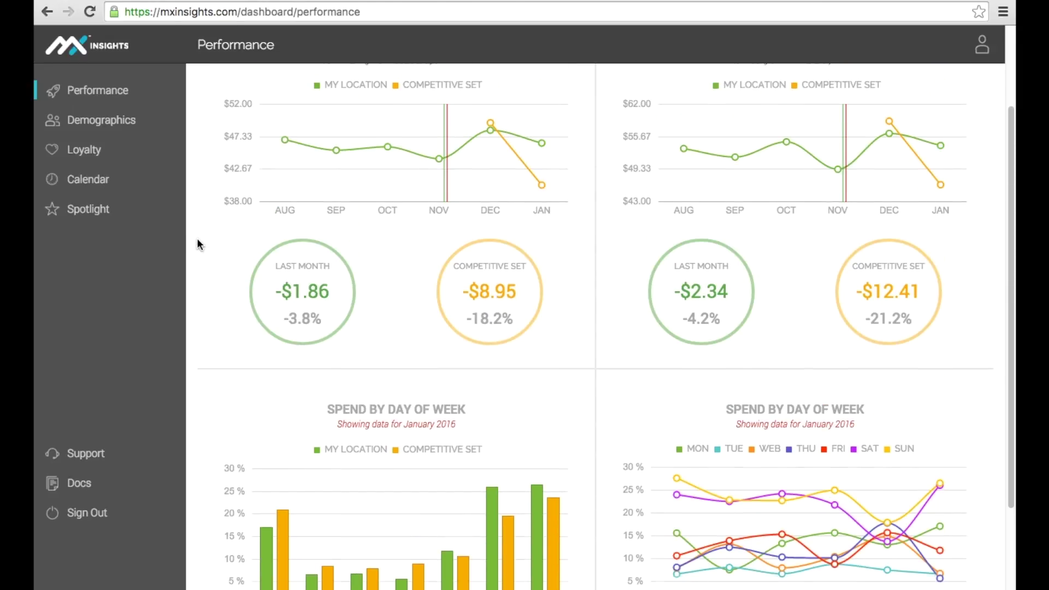
scroll(198, 244, up, 4)
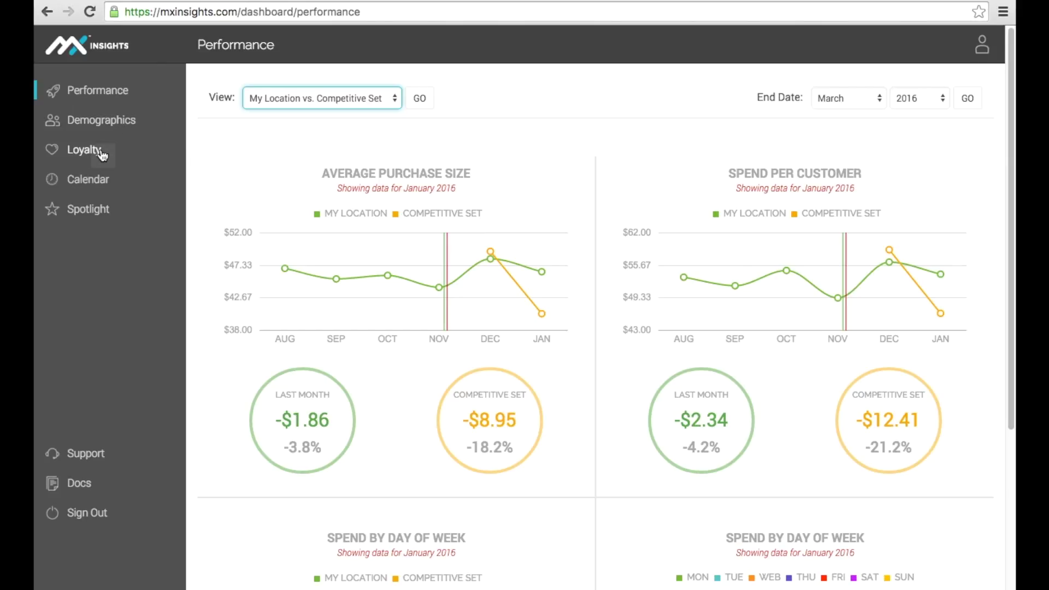
click(96, 124)
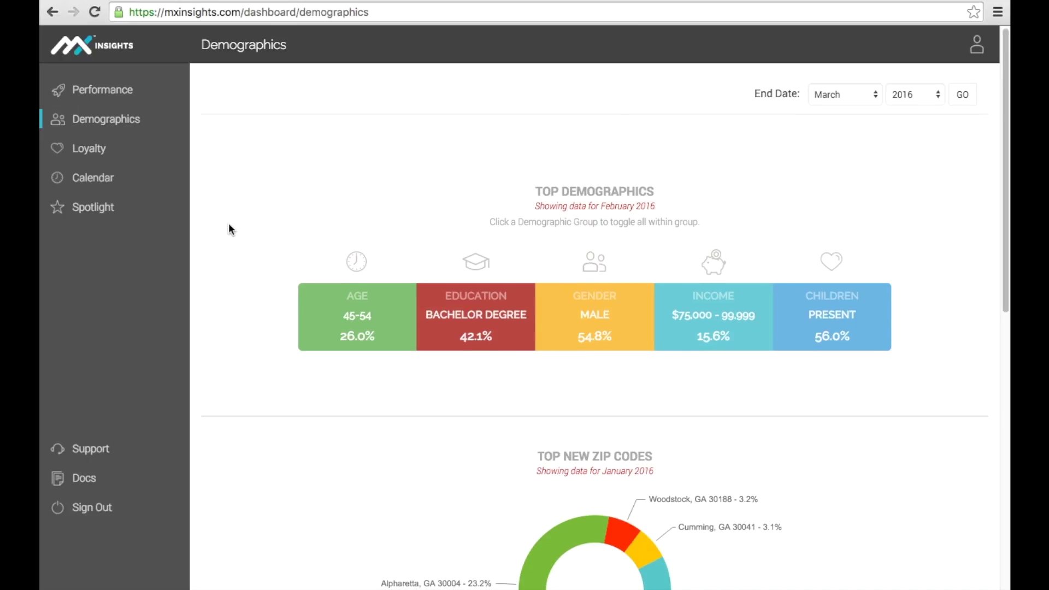
scroll(229, 223, down, 3)
scroll(235, 240, down, 3)
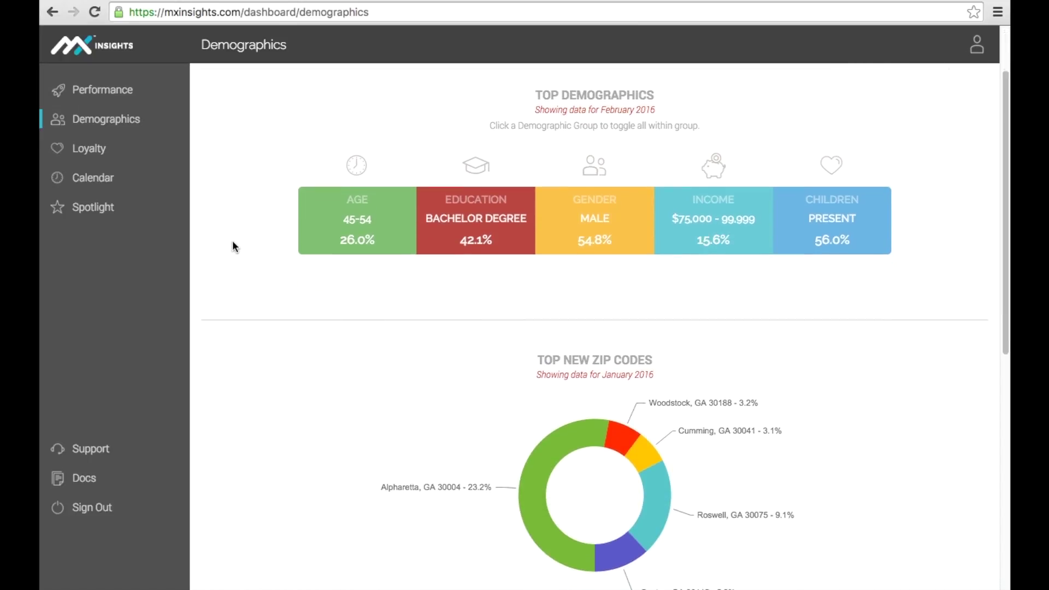
scroll(228, 241, down, 2)
scroll(226, 249, down, 3)
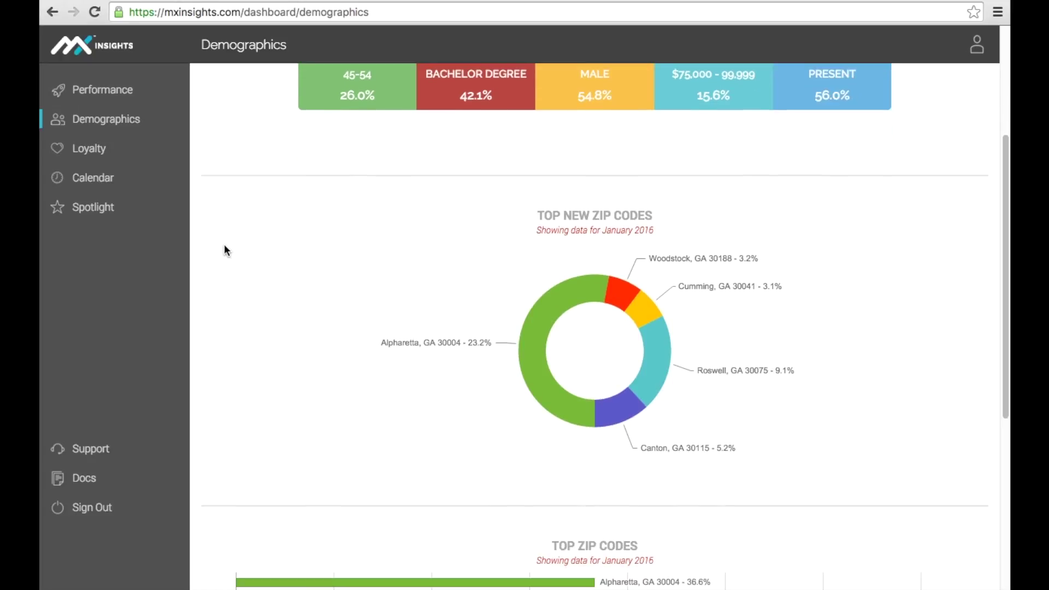
scroll(226, 251, down, 2)
scroll(226, 250, down, 1)
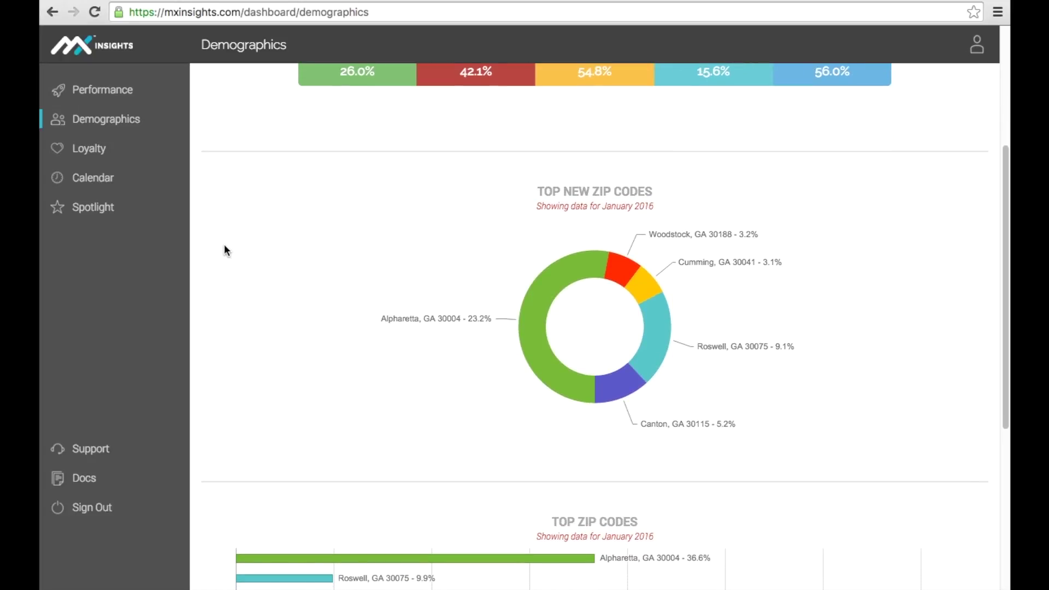
scroll(226, 251, down, 1)
scroll(223, 243, down, 1)
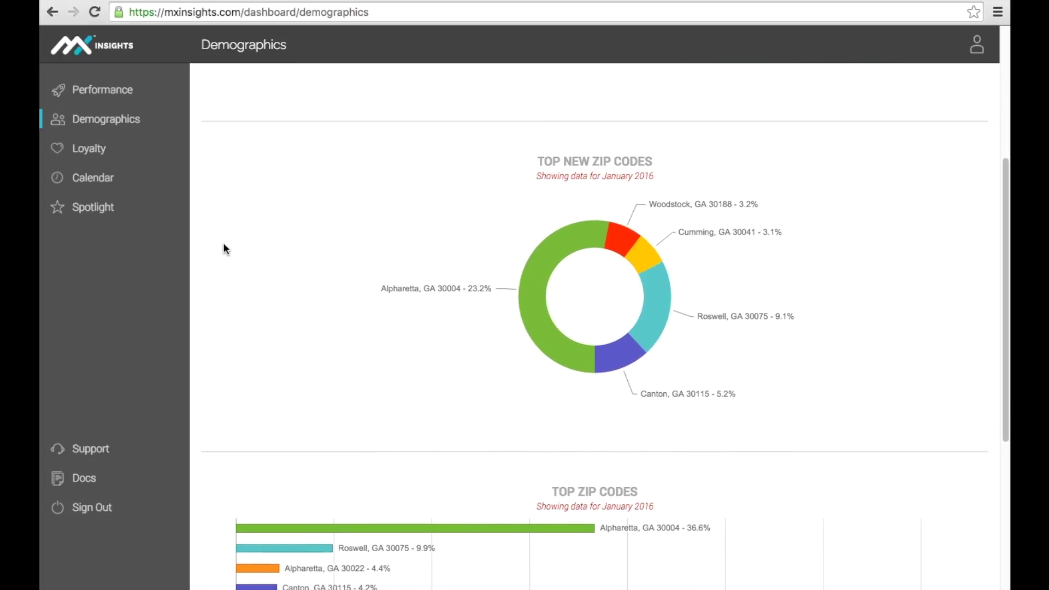
scroll(224, 242, down, 1)
scroll(224, 243, down, 1)
scroll(226, 250, down, 1)
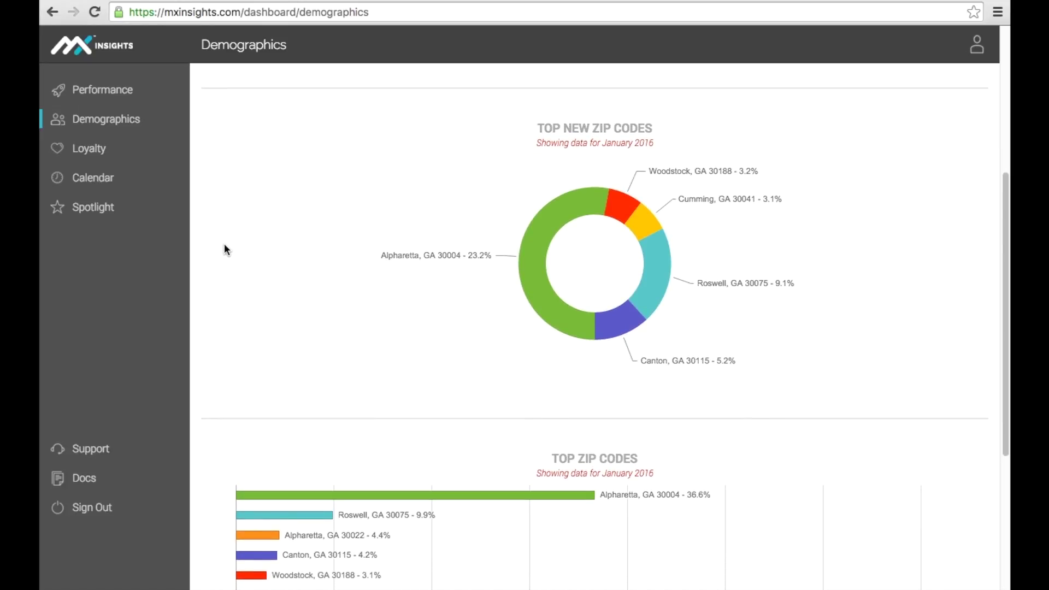
scroll(227, 251, down, 1)
scroll(227, 250, up, 5)
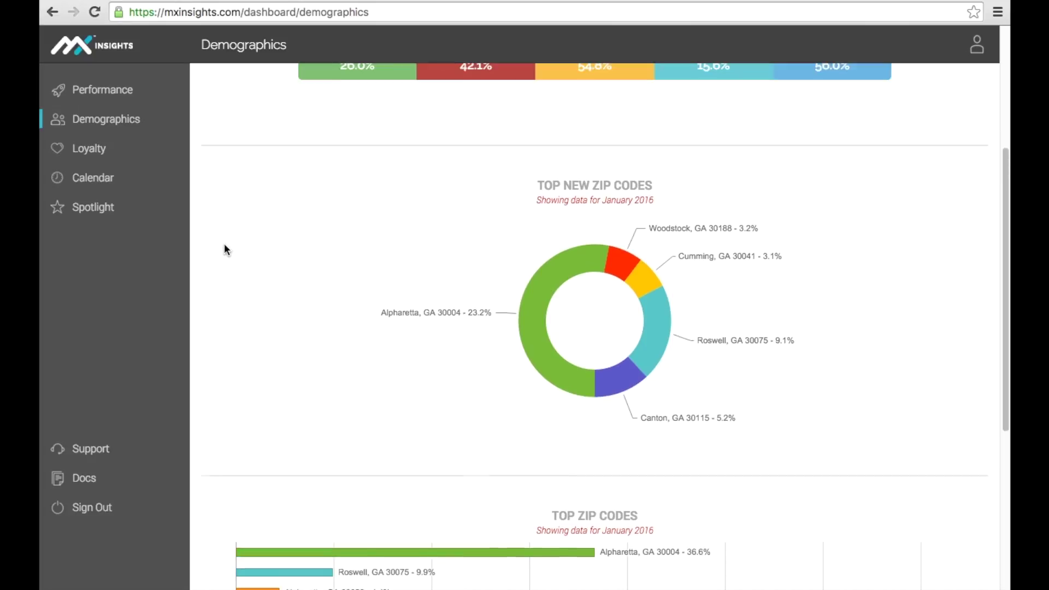
scroll(226, 249, up, 5)
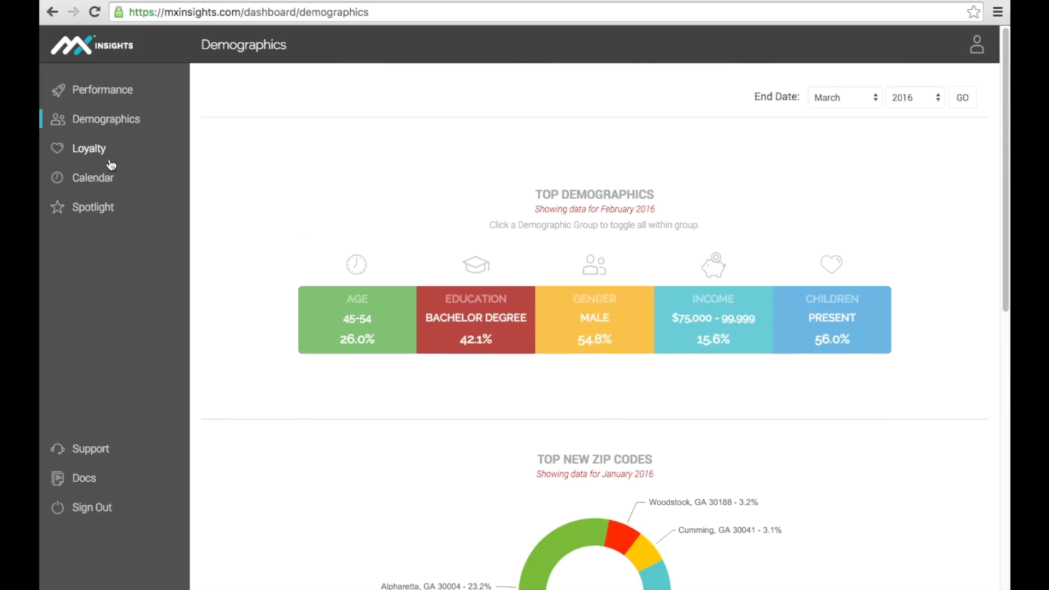
click(93, 152)
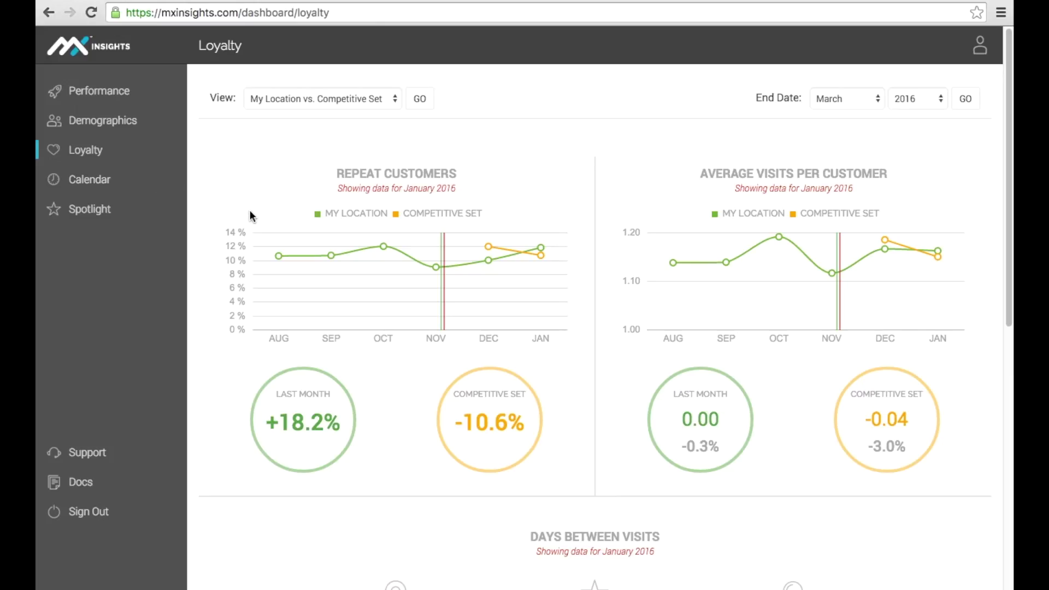
scroll(250, 216, down, 5)
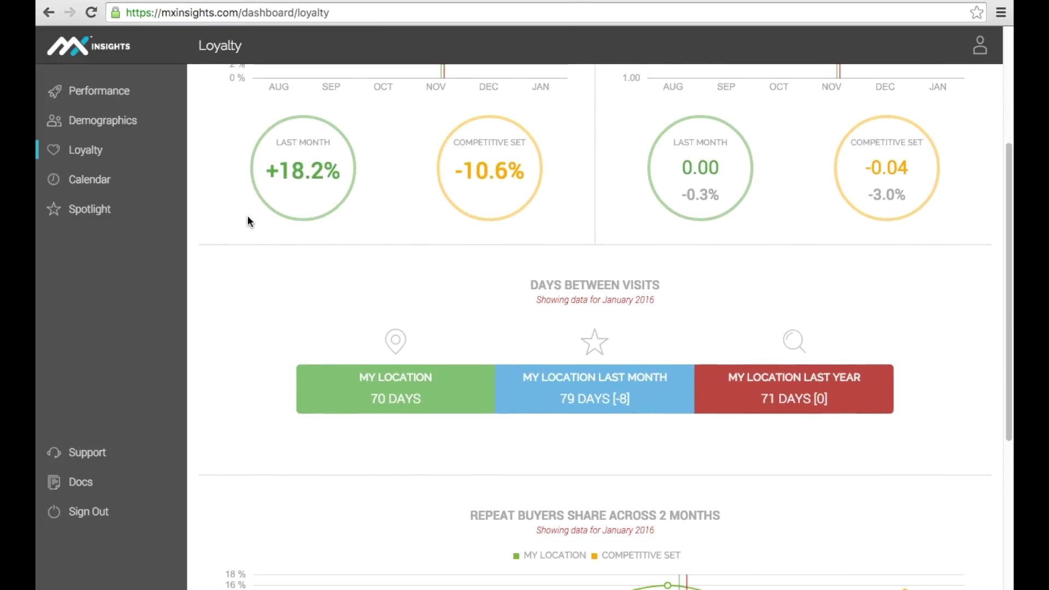
scroll(250, 221, down, 2)
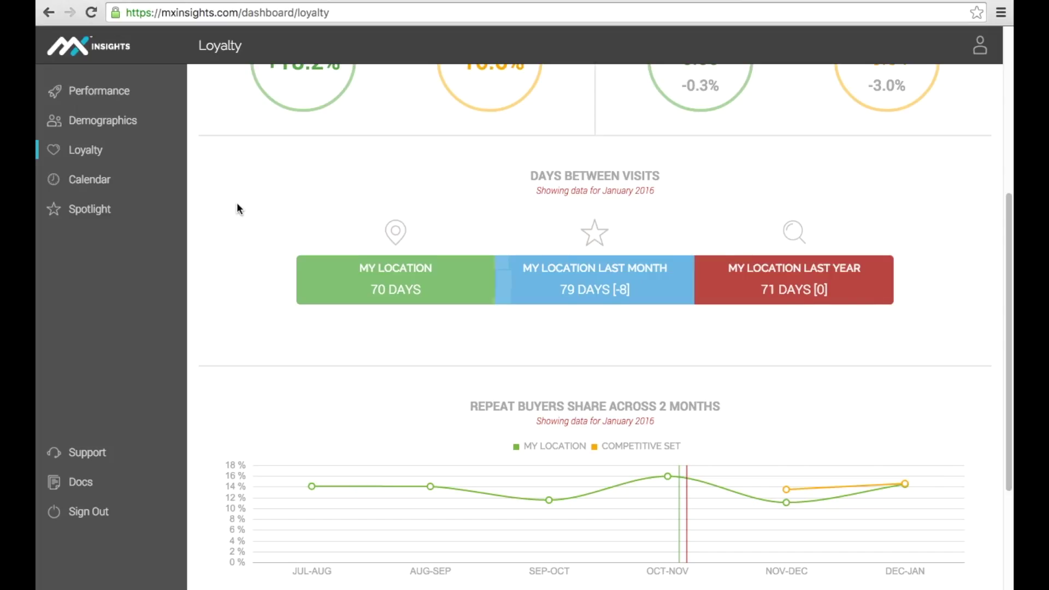
scroll(237, 203, up, 8)
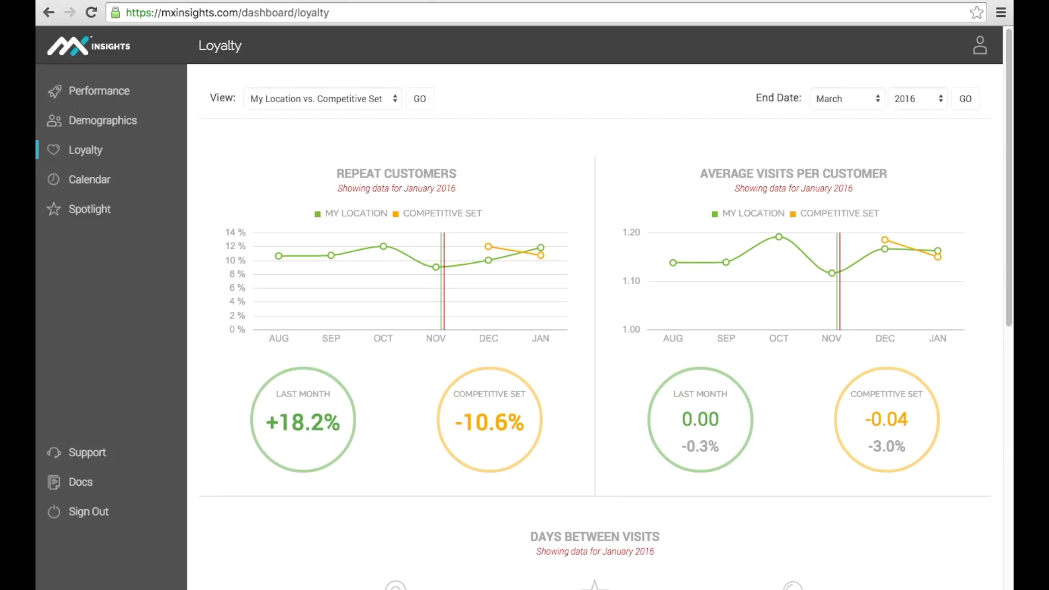
Go to the Calendar page showing March 2016 events
click(90, 182)
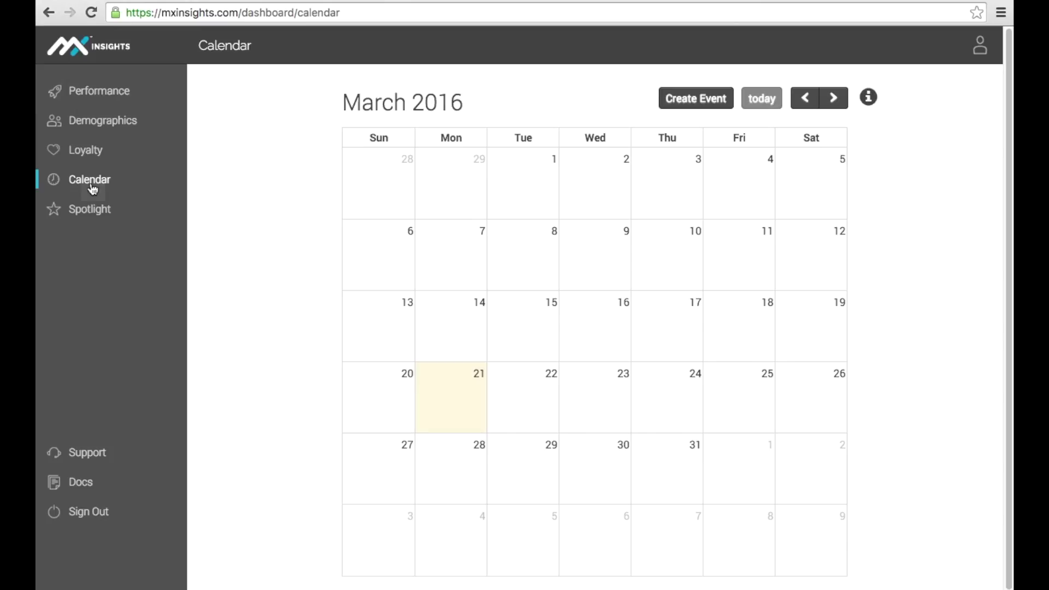
Start a new calendar event, visit its Title and Description fields, cancel it, and return to Performance
click(696, 98)
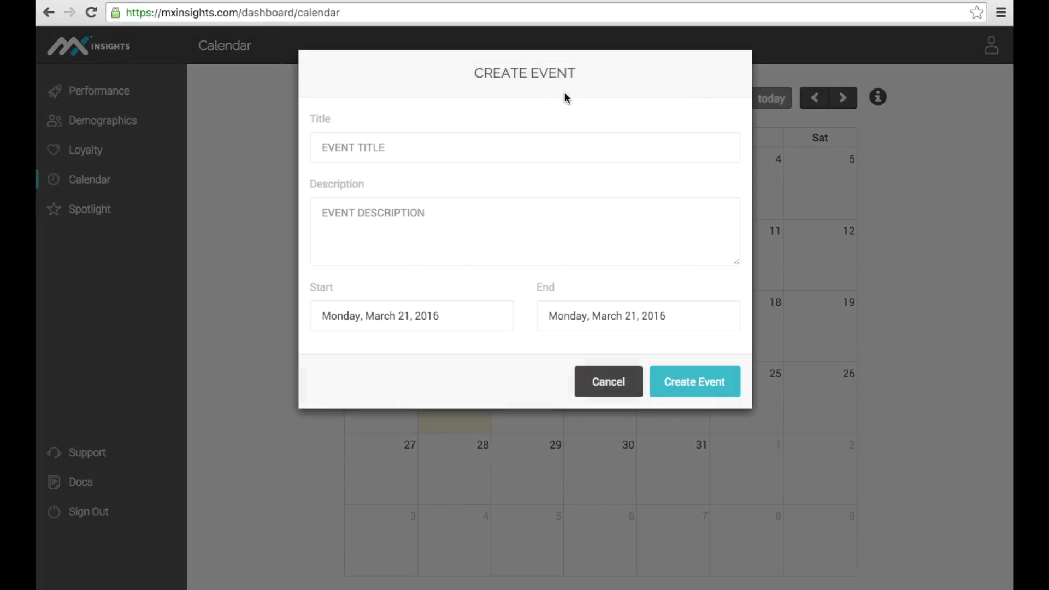
click(330, 146)
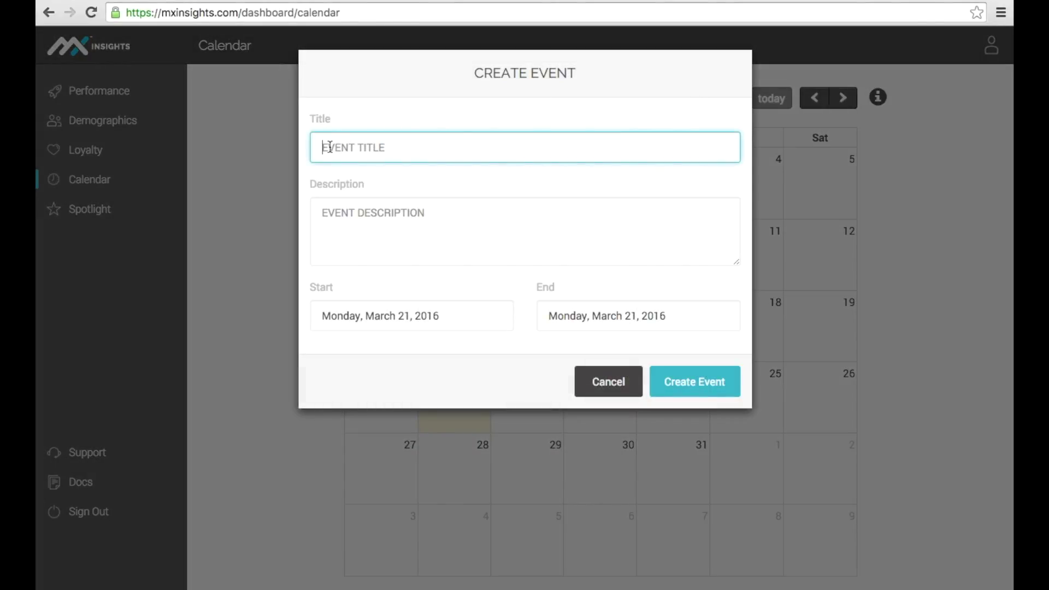
click(322, 218)
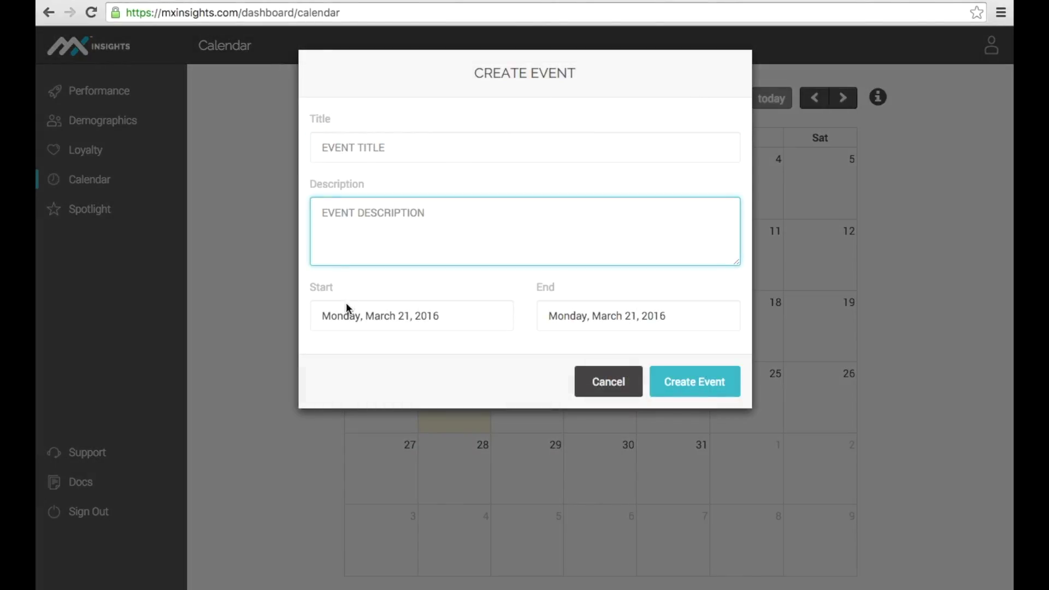
click(609, 382)
scroll(313, 439, down, 3)
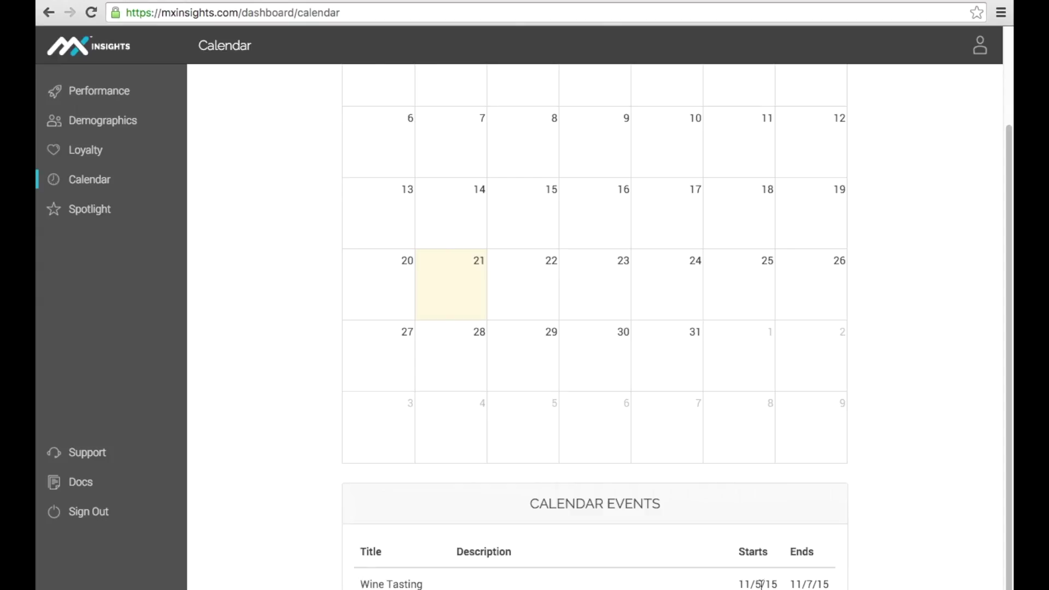
scroll(272, 321, up, 5)
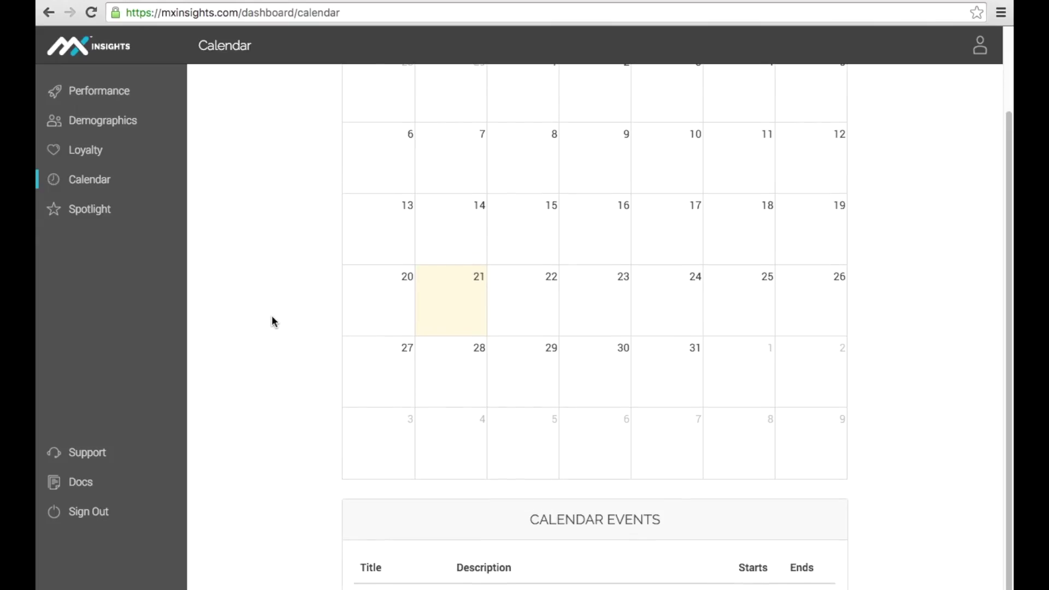
click(114, 92)
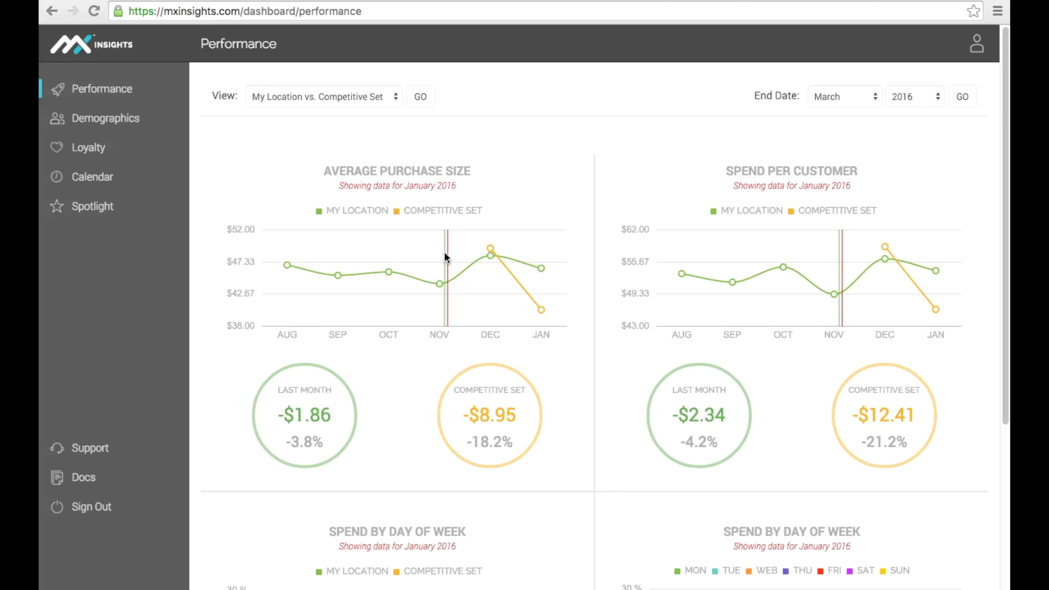
Bring up the Spotlight page with Friday and Sunday average-spend highlights
click(93, 200)
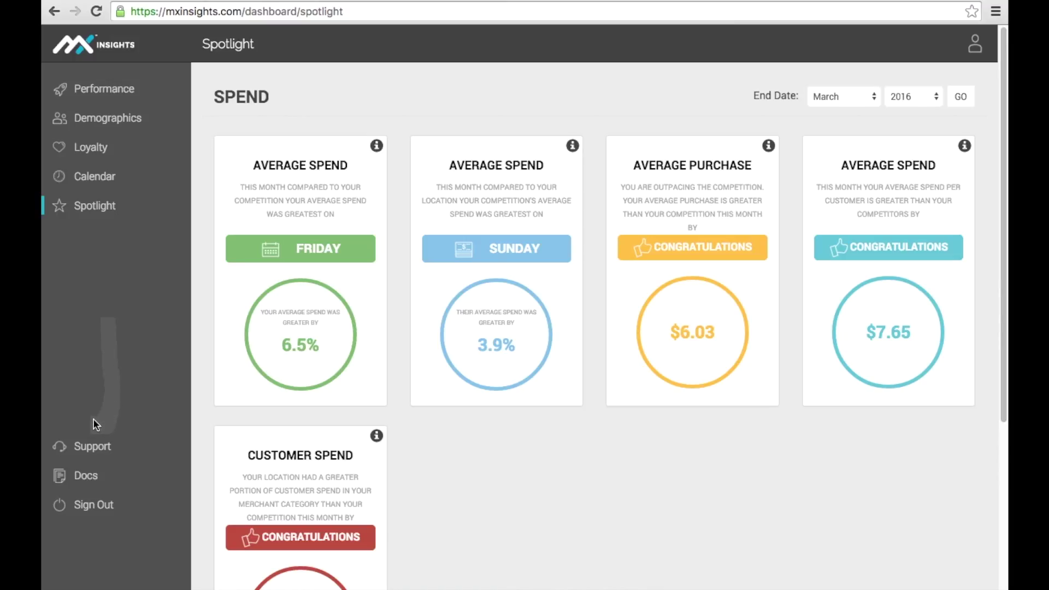
View the MX Insights Manual in Docs, then the Support page with common questions and contacts
click(83, 476)
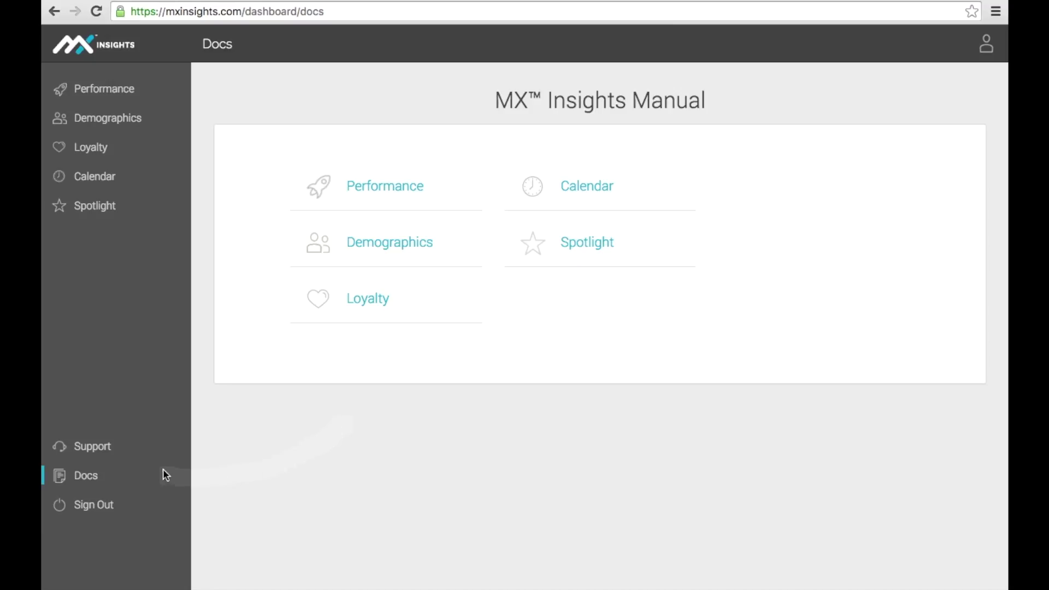
click(94, 448)
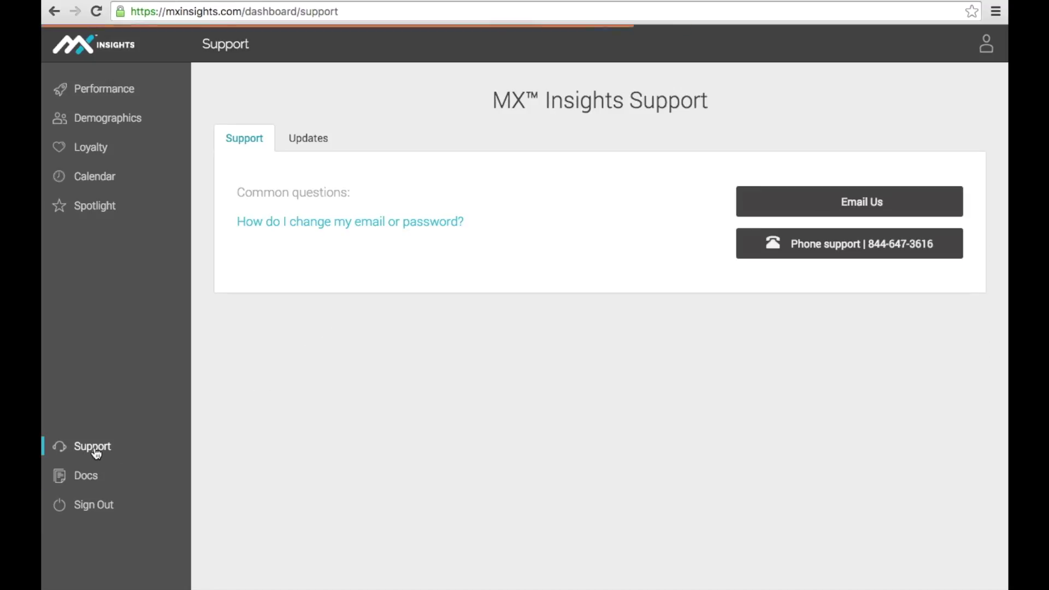